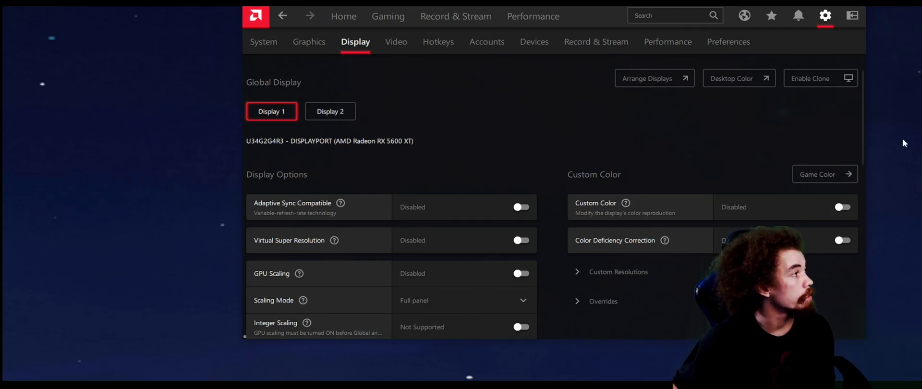
Open the Windows display settings from the desktop and examine how the four displays are arranged
right_click(105, 128)
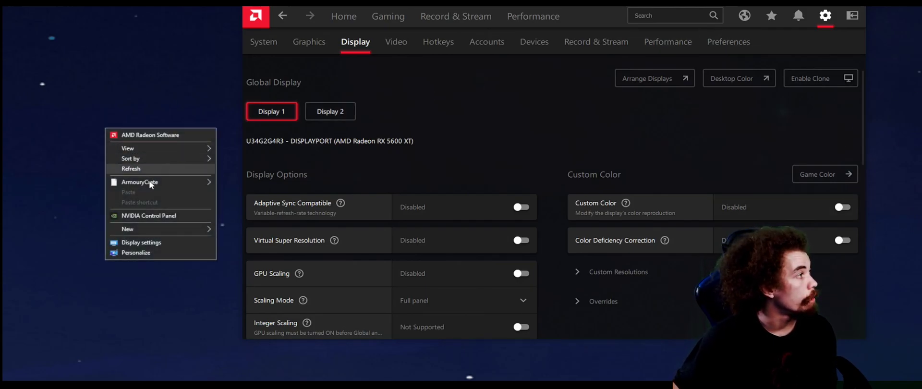
left_click(159, 243)
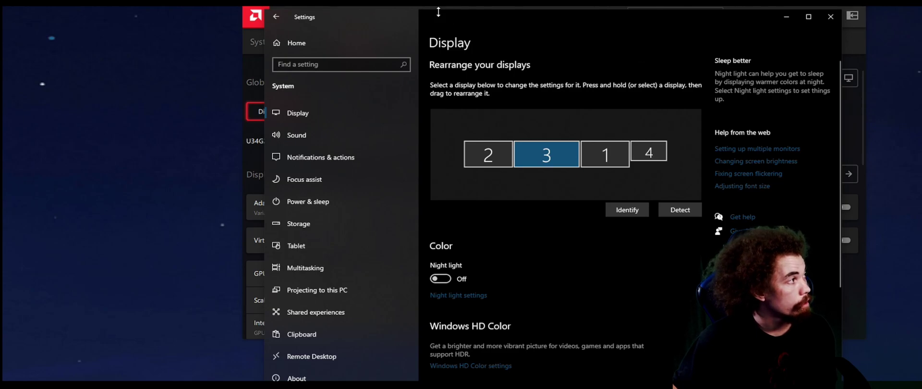
Switch back to AMD Radeon Software and open the Display page of its settings
left_click(454, 8)
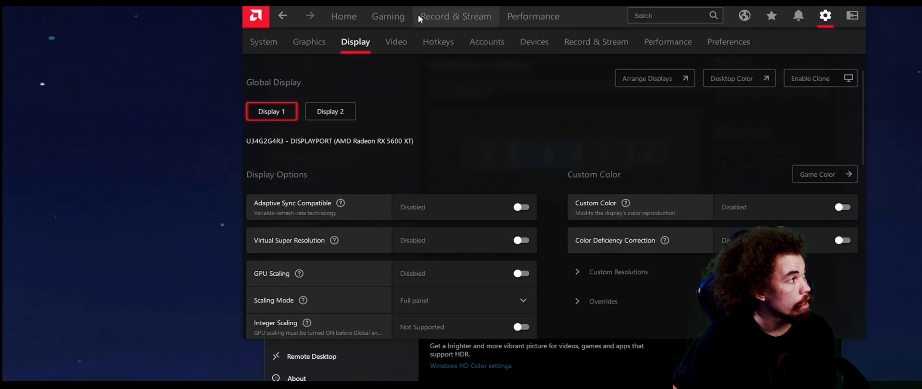
left_click(419, 18)
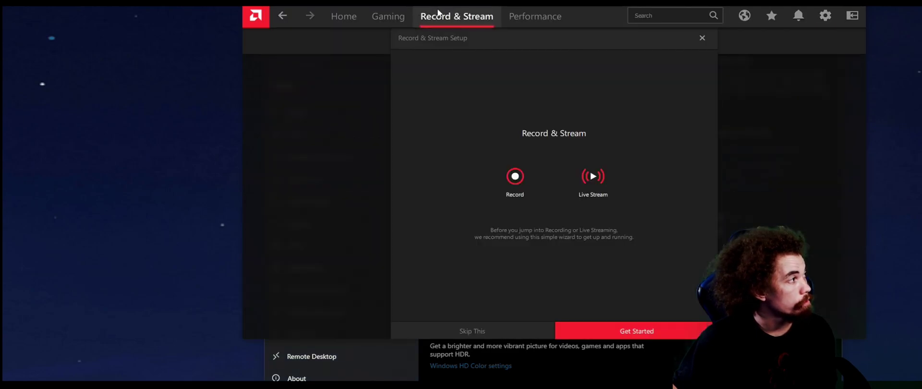
left_click(376, 19)
left_click(338, 19)
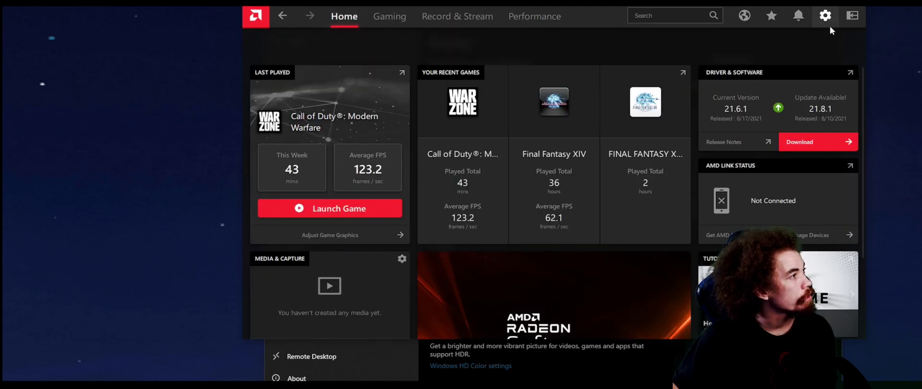
left_click(823, 21)
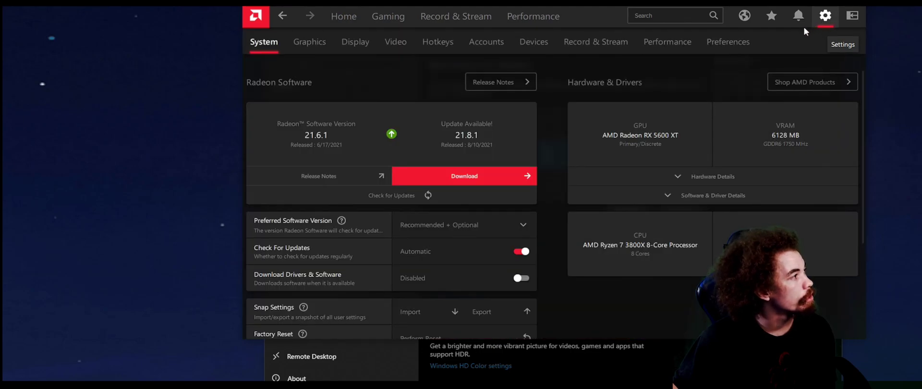
left_click(348, 49)
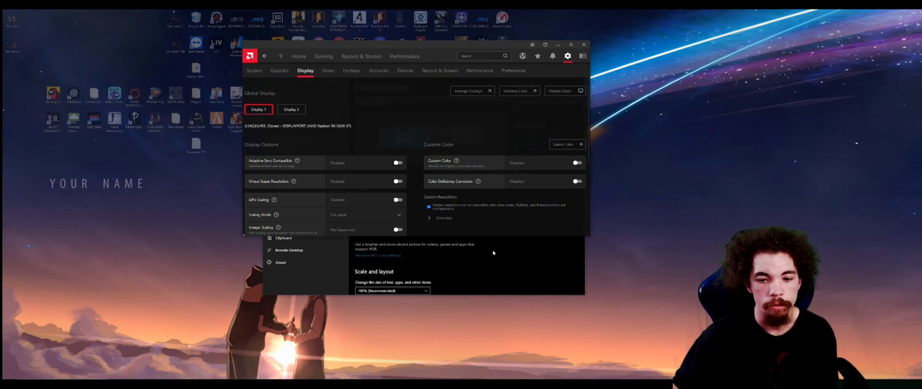
Open Arrange Displays, position display 3|4 between displays 1 and 2, then set display 1's resolution to 2560 × 1440 and keep the change
left_click(472, 91)
left_click_drag(411, 138, 444, 142)
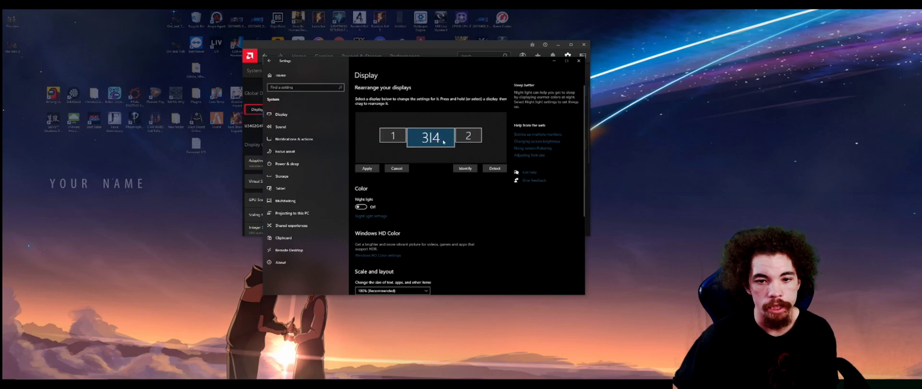
left_click(401, 142)
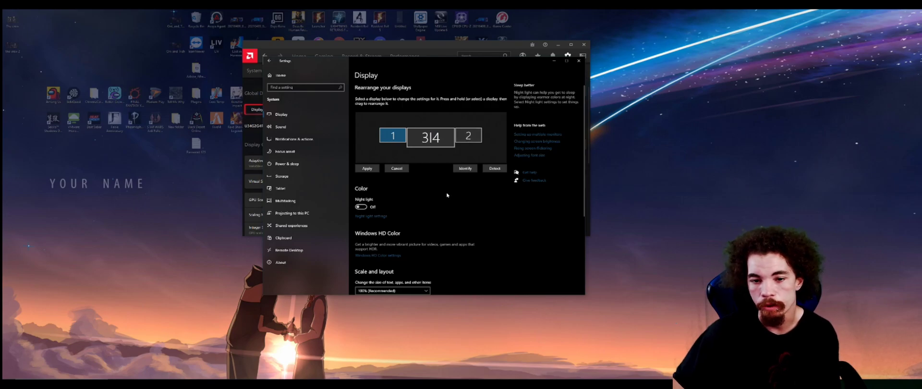
scroll(393, 144, "down", 1)
scroll(391, 137, "up", 1)
scroll(399, 220, "down", 3)
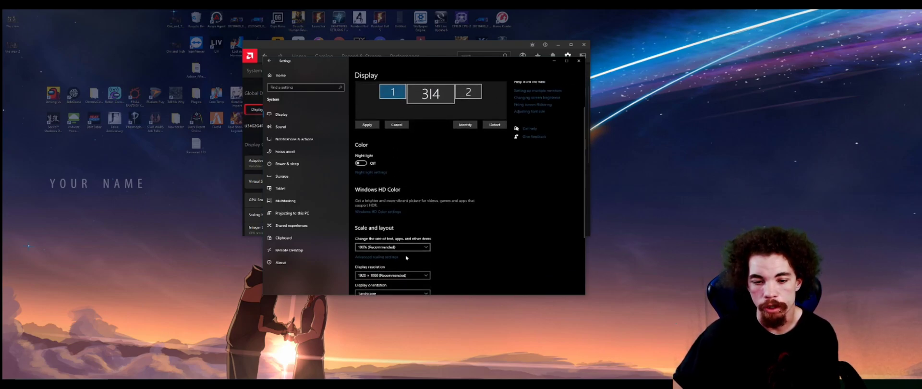
left_click(387, 248)
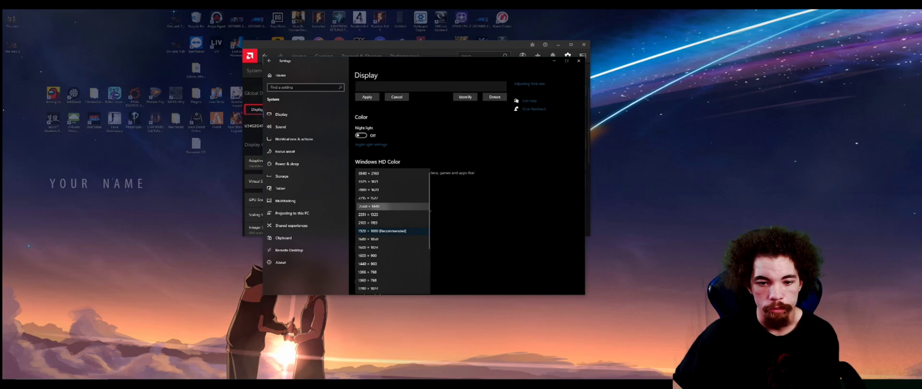
left_click(368, 206)
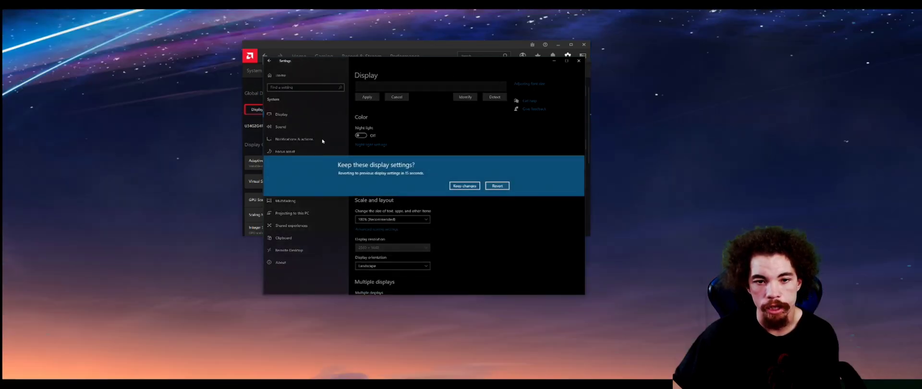
left_click(468, 186)
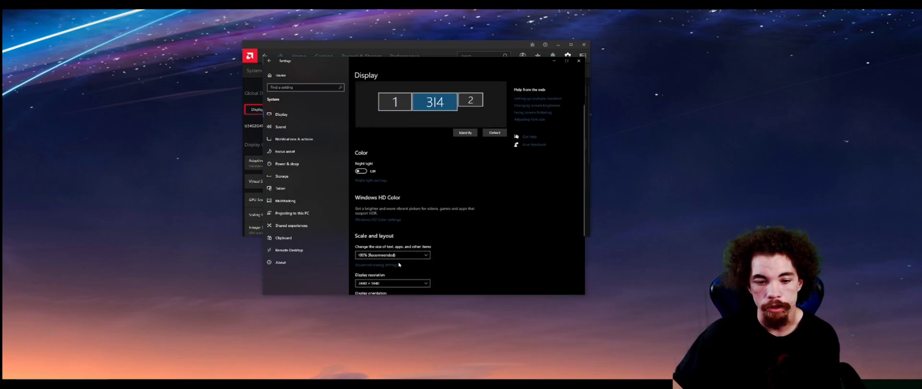
Set the resolution of display 2 to 2560 × 1440 and keep the changed display settings
scroll(353, 209, "down", 2)
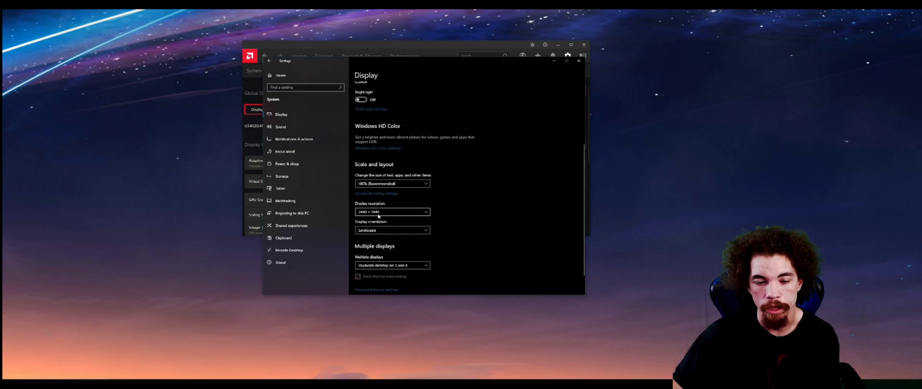
scroll(384, 211, "up", 2)
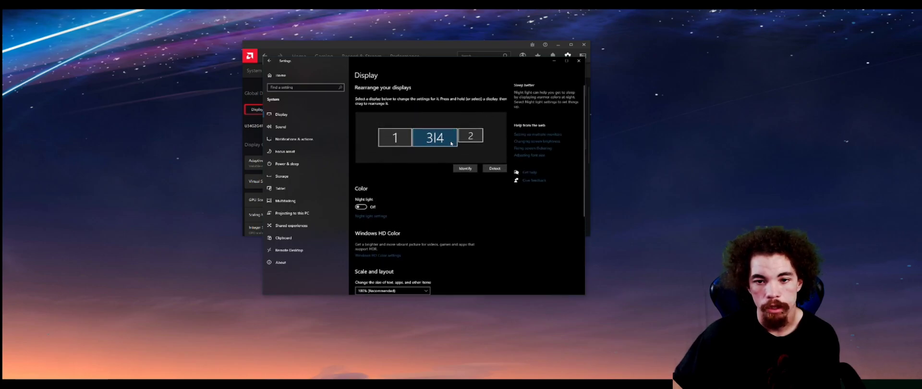
left_click(465, 138)
scroll(442, 216, "down", 2)
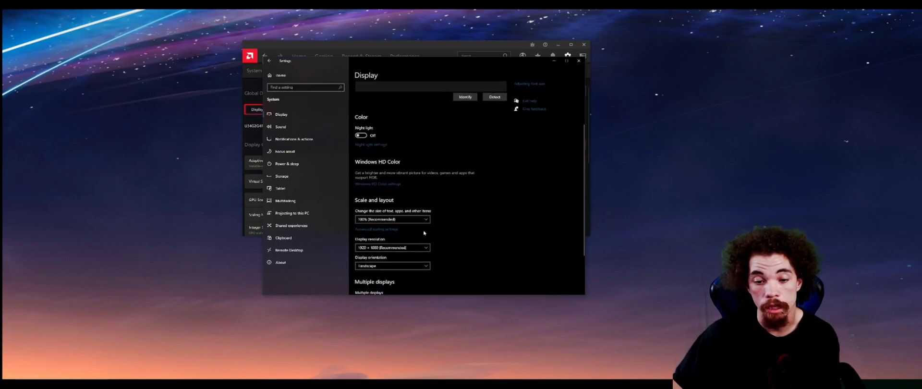
left_click(416, 247)
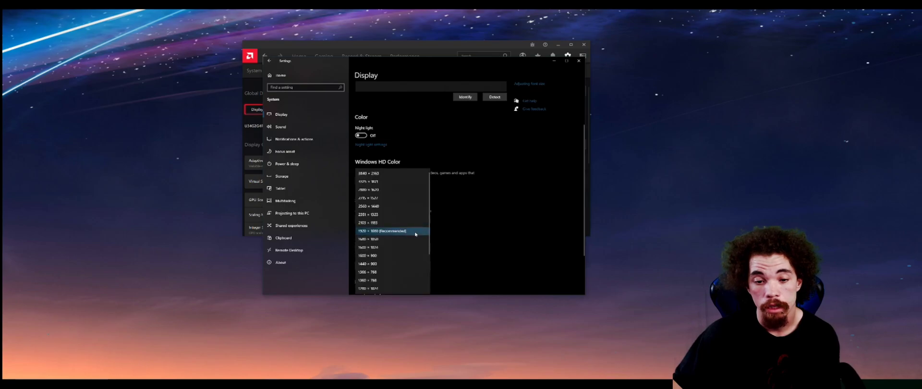
left_click(378, 207)
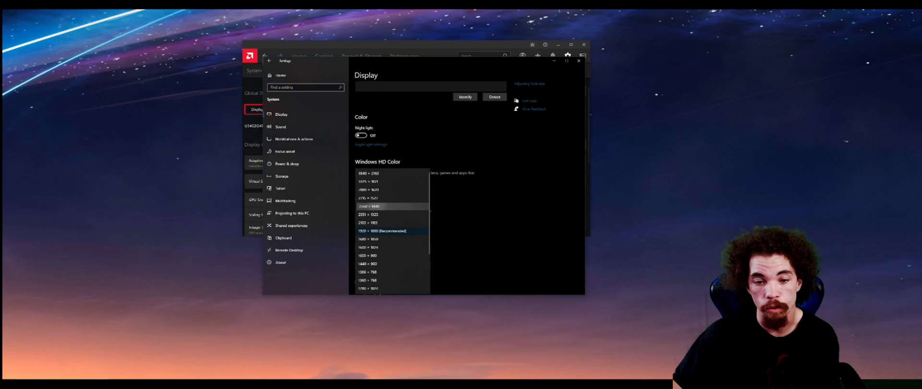
left_click(466, 186)
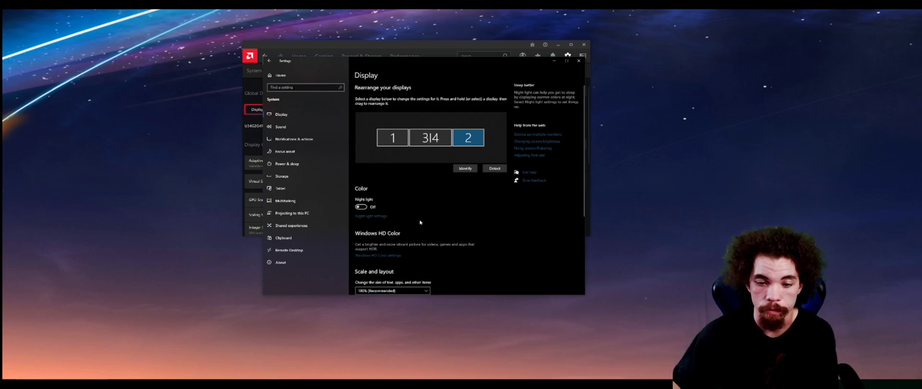
Select the duplicated display 3|4 and open its advanced display settings
scroll(421, 226, "down", 5)
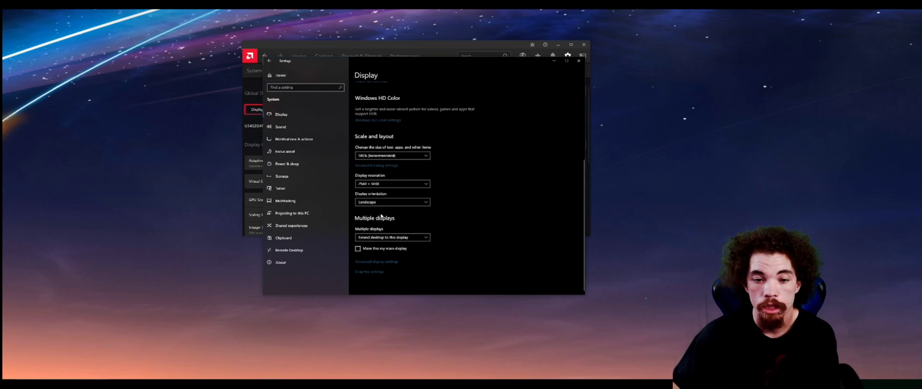
scroll(426, 115, "up", 5)
left_click(426, 115)
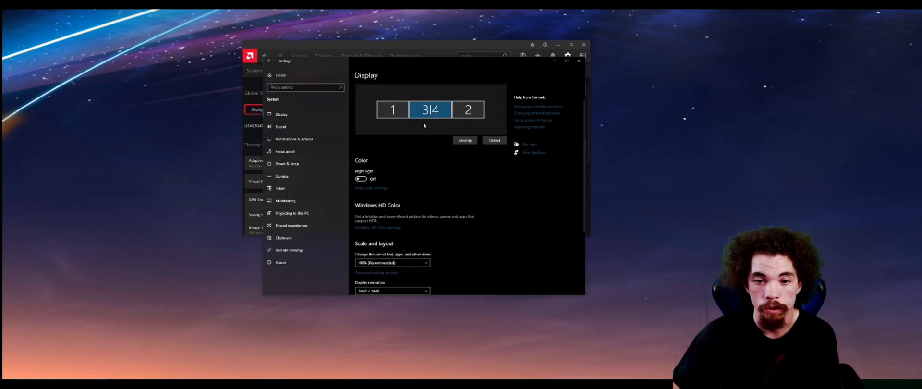
scroll(439, 116, "down", 4)
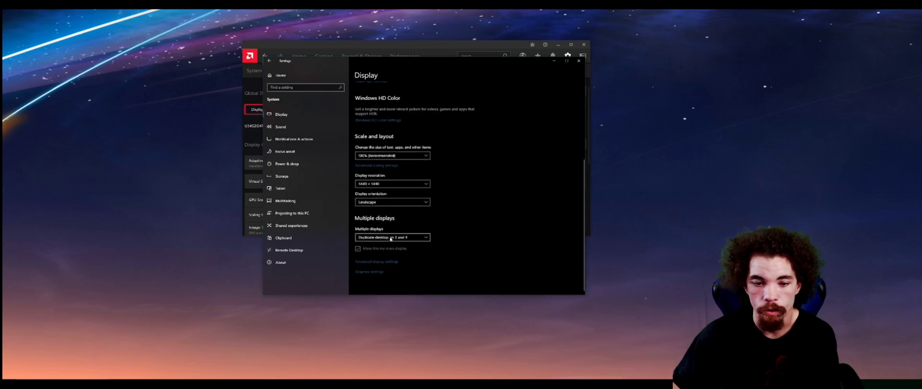
left_click(376, 263)
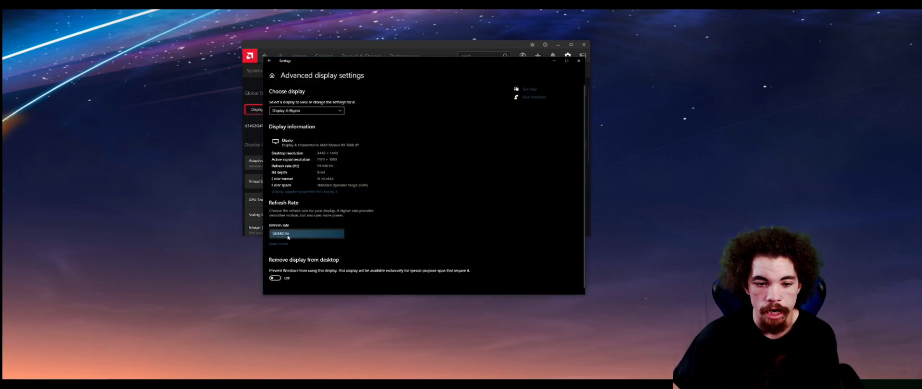
Choose Display 3: U34G2G4R3 and select the 60.000 Hz refresh rate for it
left_click(307, 110)
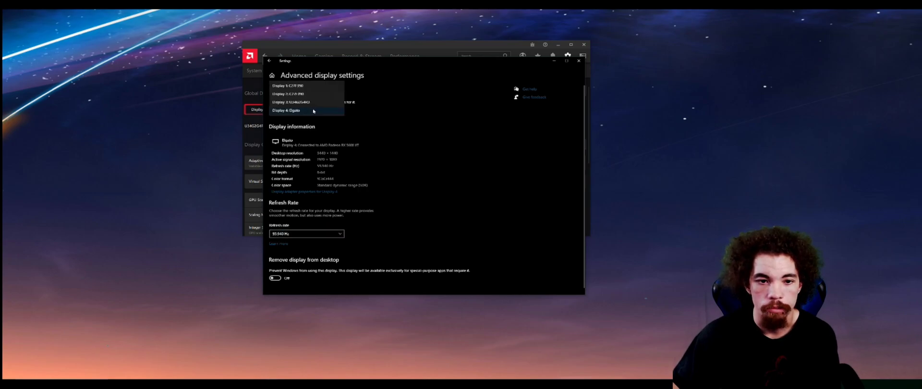
left_click(284, 102)
left_click(300, 234)
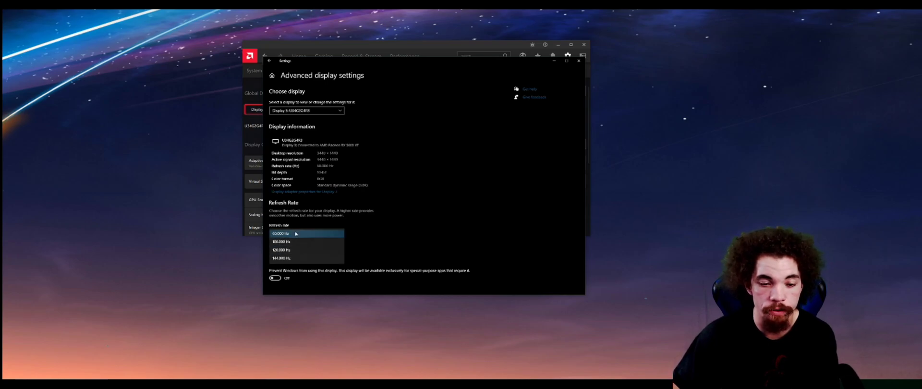
left_click(291, 235)
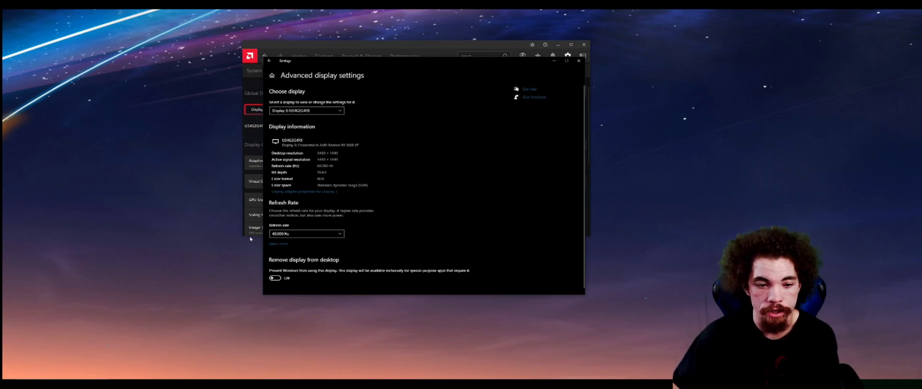
Switch to AMD Radeon Software and enable Adaptive Sync Compatible, GPU Scaling and Integer Scaling for Display 1
left_click(302, 48)
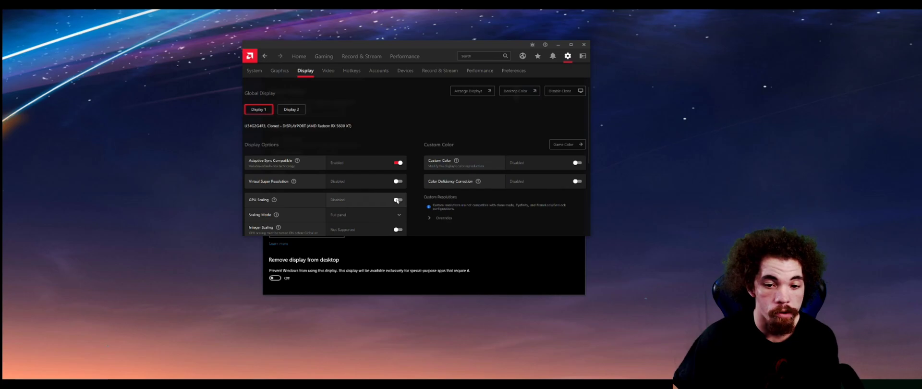
left_click(397, 200)
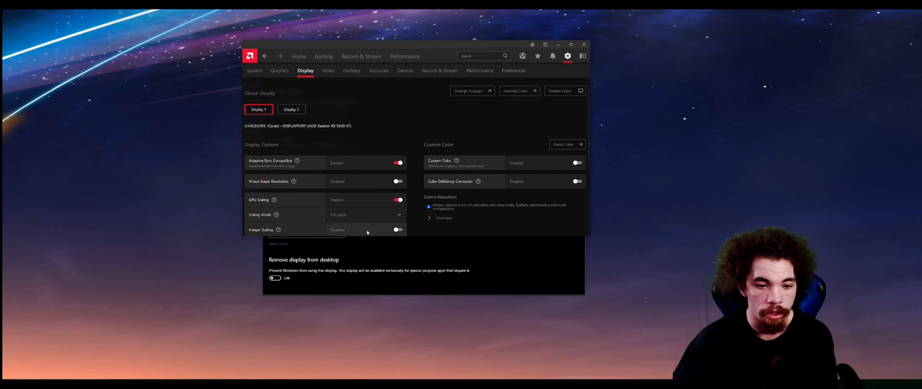
left_click(397, 230)
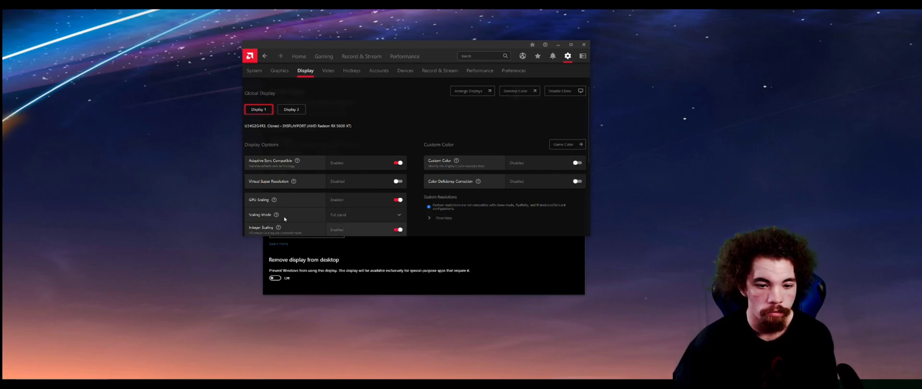
Examine the remaining Display 1 options down to the Eyefinity section, and open the settings of Display 2
scroll(355, 207, "down", 3)
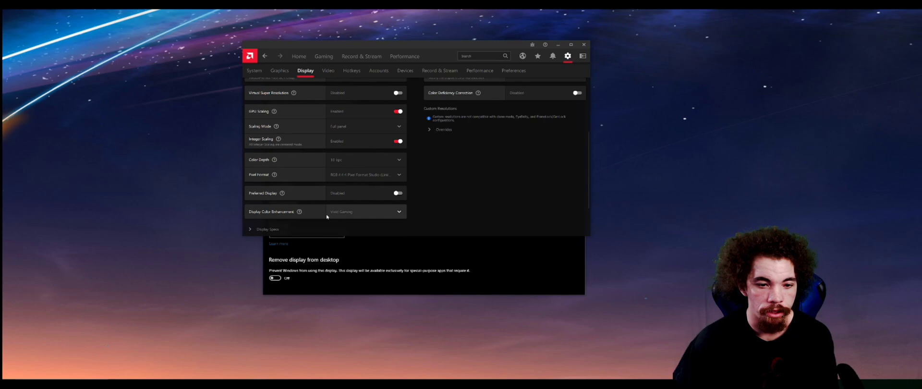
scroll(336, 202, "down", 1)
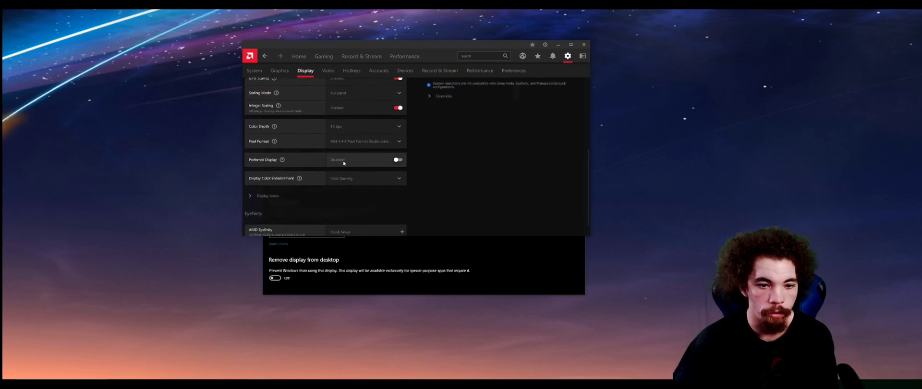
scroll(344, 163, "down", 1)
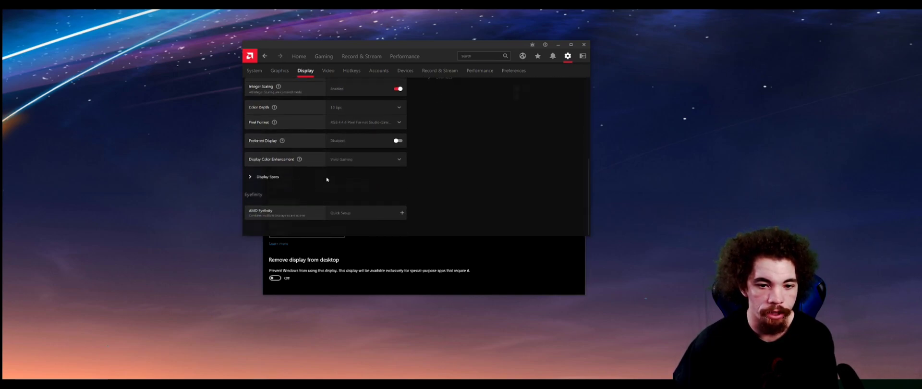
scroll(336, 164, "up", 3)
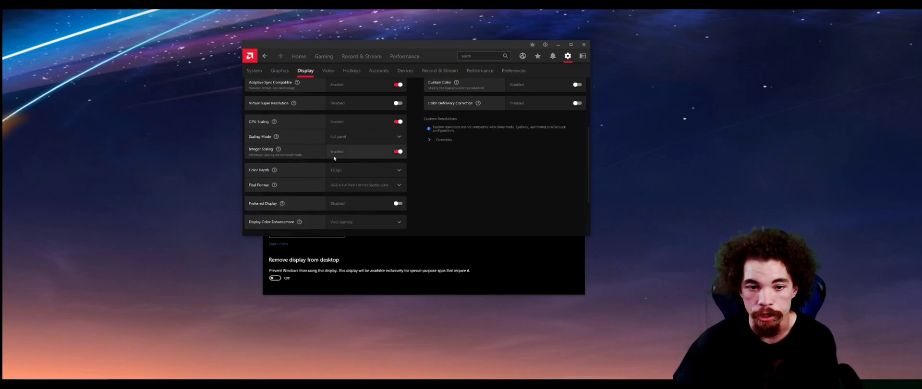
scroll(335, 158, "up", 4)
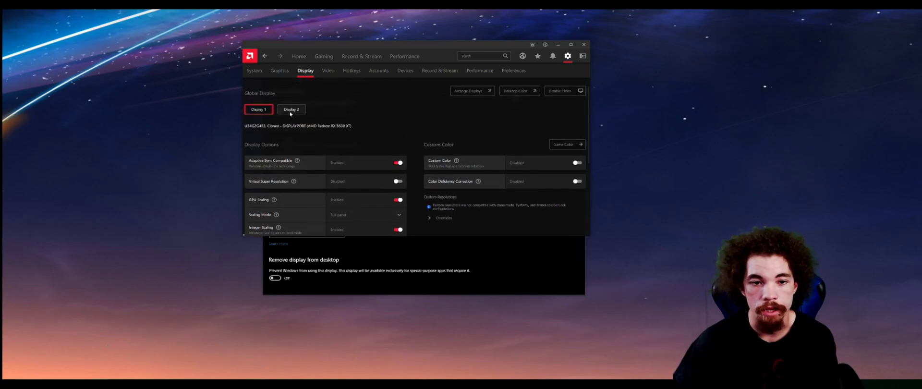
left_click(291, 111)
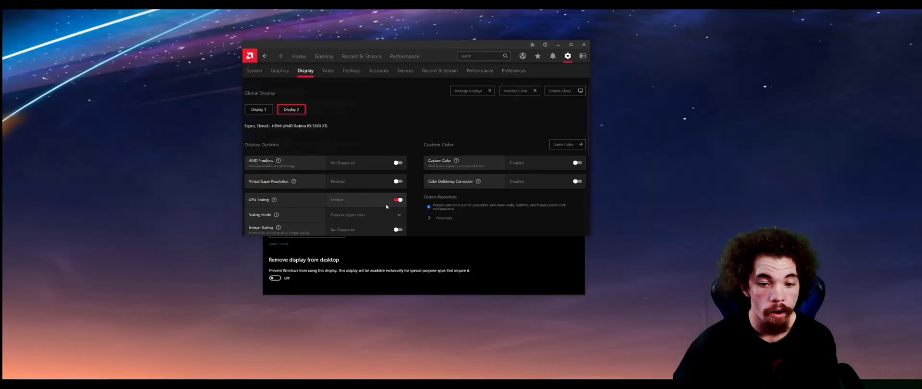
Enable Integer Scaling and HDMI Link Assurance for Display 2, the cloned Elgato, and look over its remaining display options
scroll(356, 211, "down", 2)
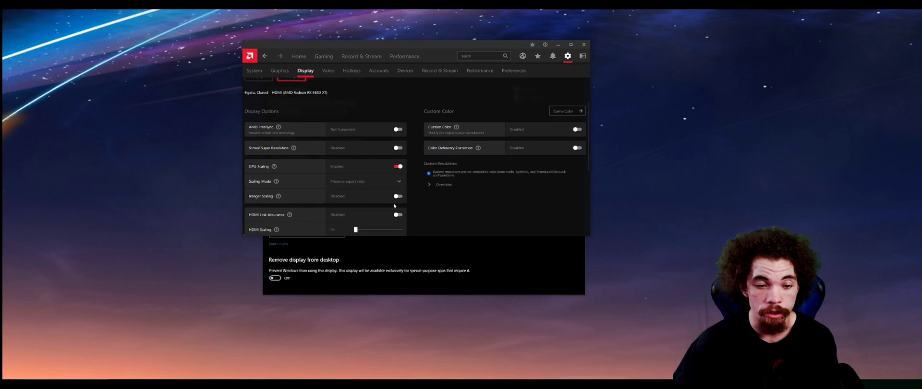
left_click(398, 196)
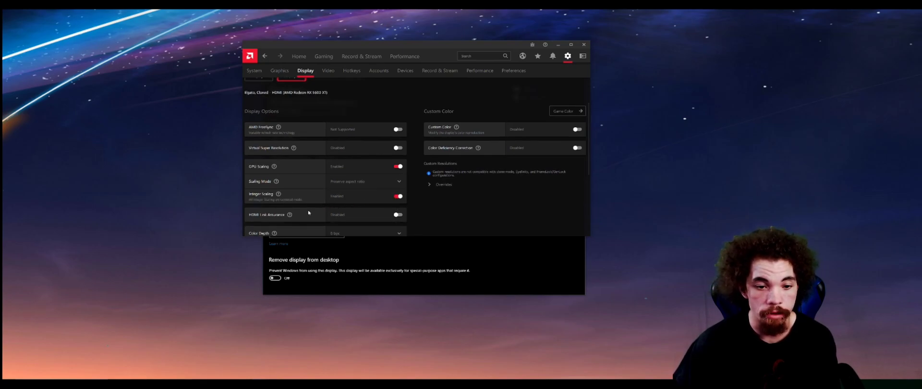
scroll(336, 202, "down", 2)
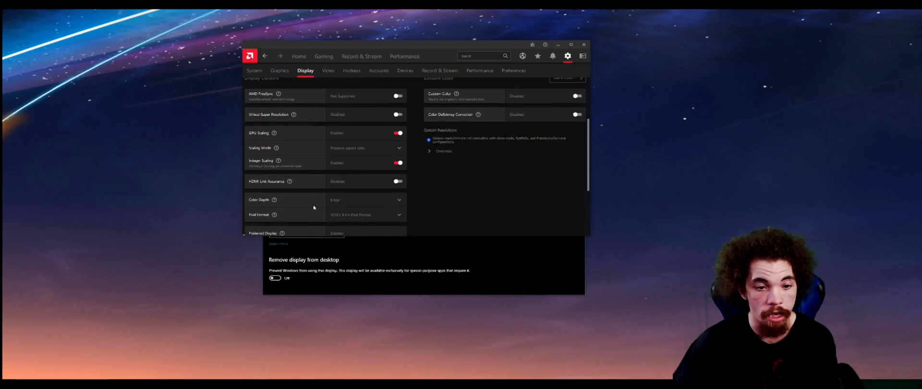
left_click(398, 182)
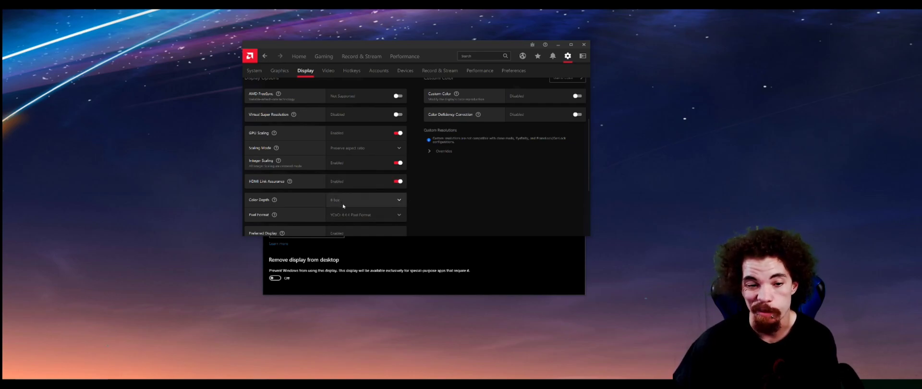
scroll(343, 205, "down", 3)
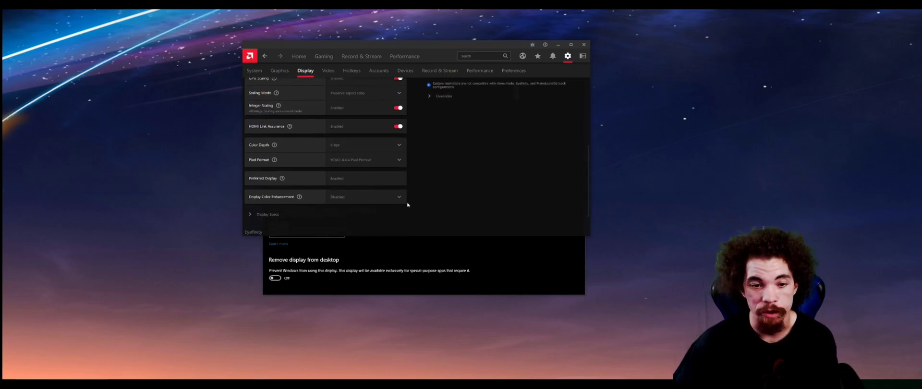
scroll(367, 206, "down", 2)
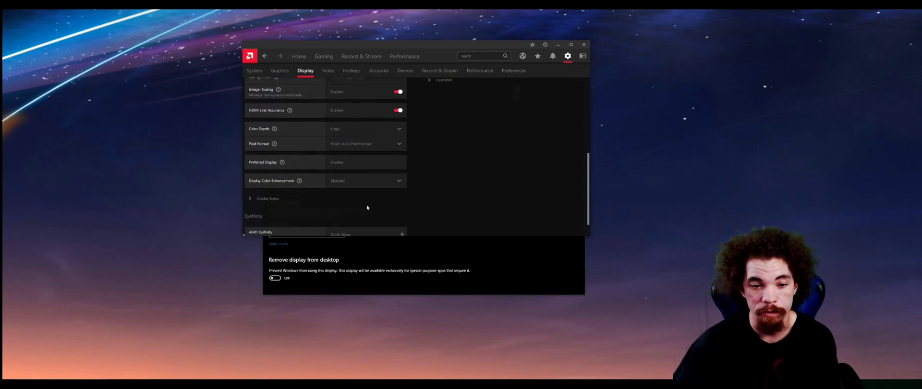
Switch to Windows advanced display settings, set Display 3: U34G2G4R3 to 144.000 Hz and keep the changes
left_click(410, 259)
left_click(298, 236)
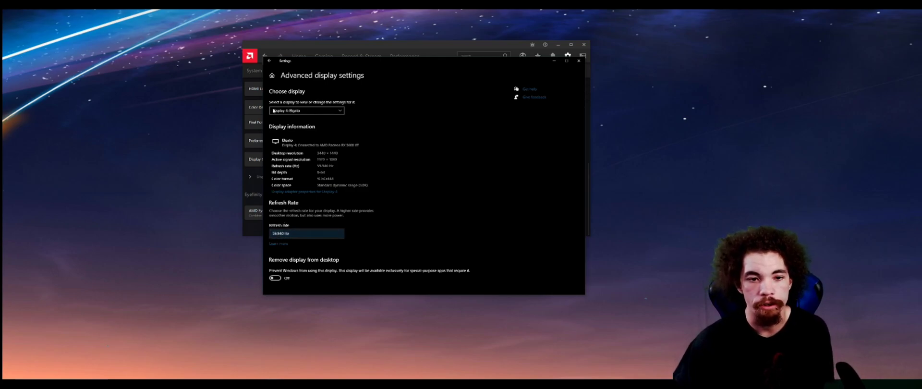
left_click(322, 112)
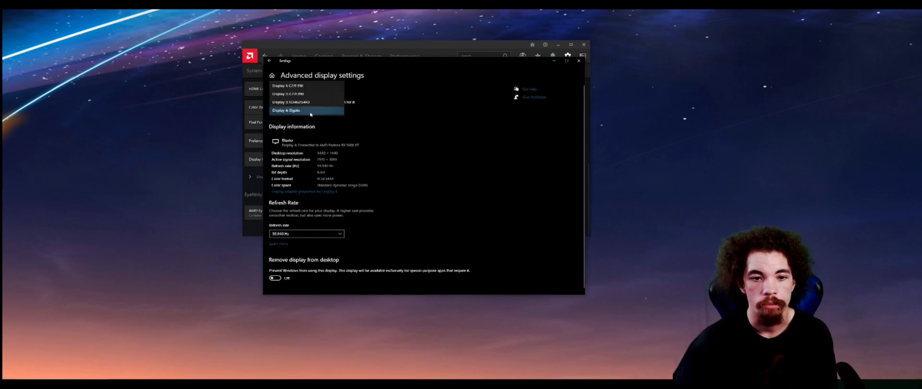
left_click(294, 102)
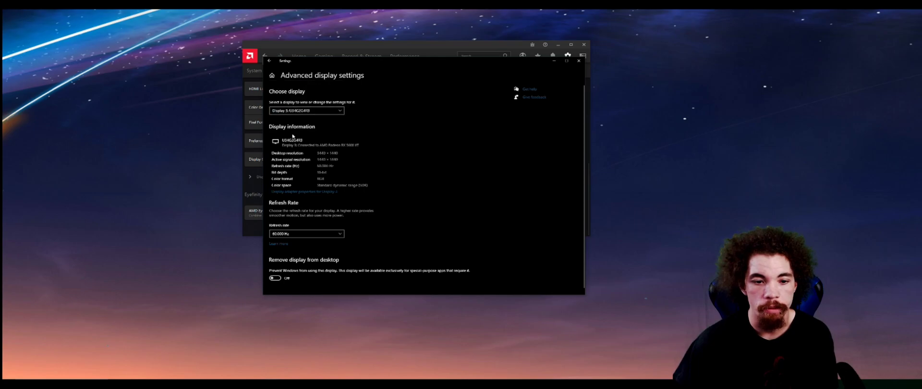
left_click(300, 234)
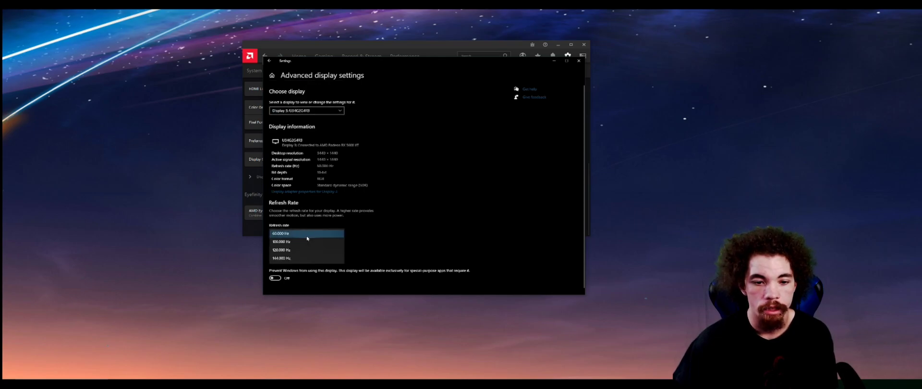
left_click(282, 259)
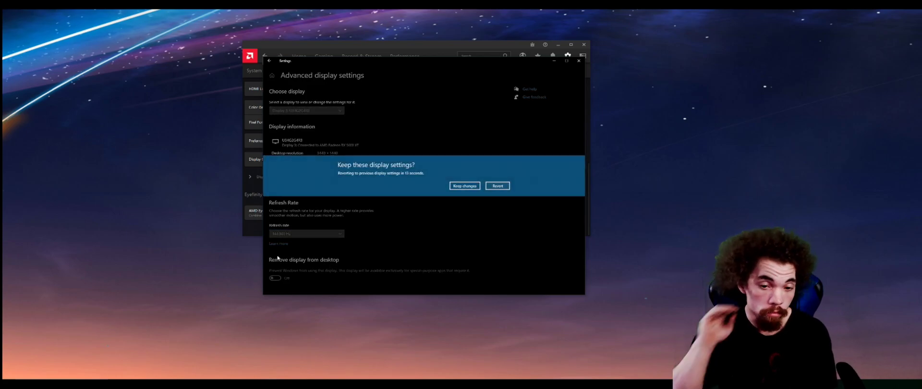
left_click(465, 187)
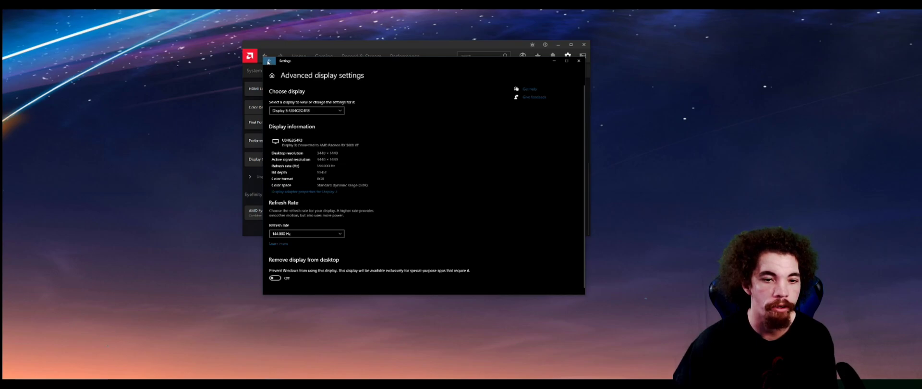
Move the Settings window lower, check the scale and layout options of display 3|4, and reopen the advanced display settings
right_click(165, 178)
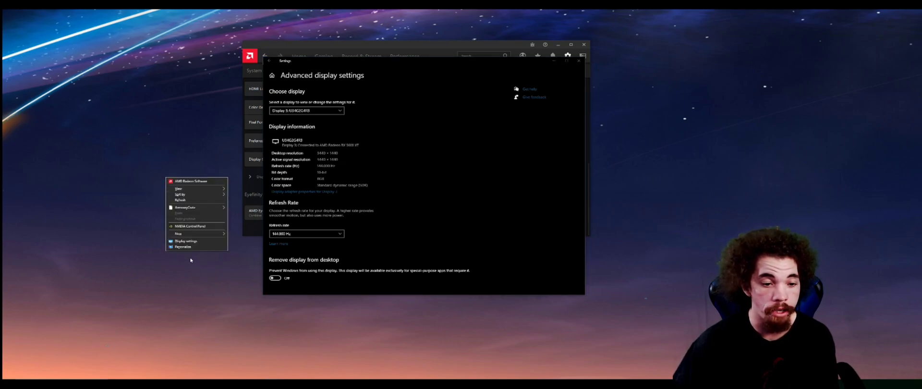
left_click(393, 218)
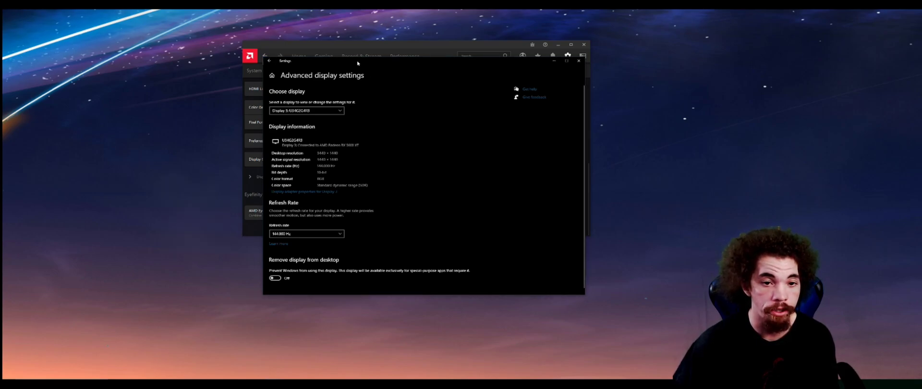
left_click_drag(358, 63, 358, 101)
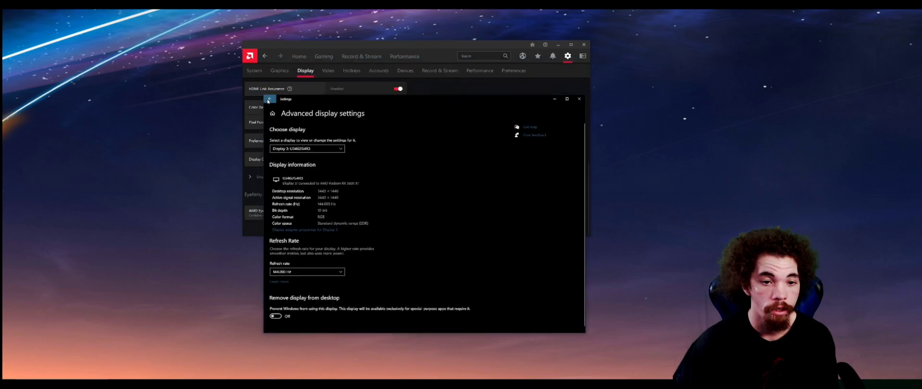
left_click(270, 98)
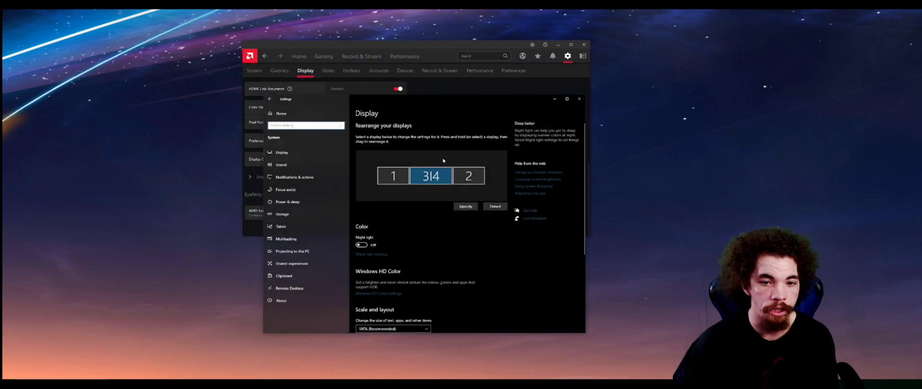
scroll(438, 221, "down", 2)
scroll(439, 221, "down", 1)
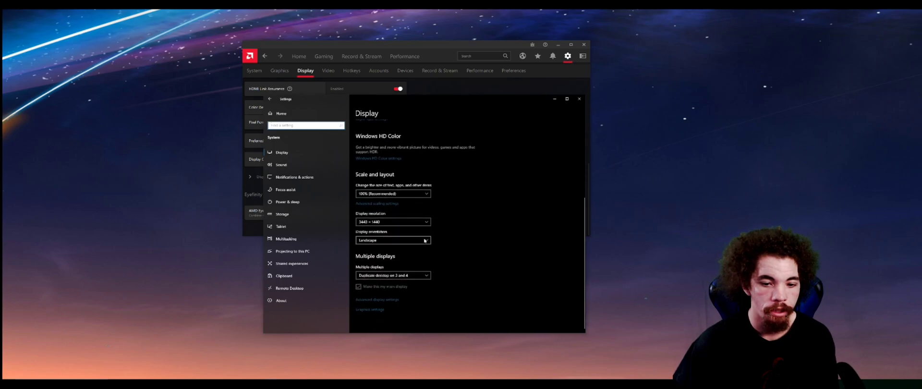
left_click(380, 300)
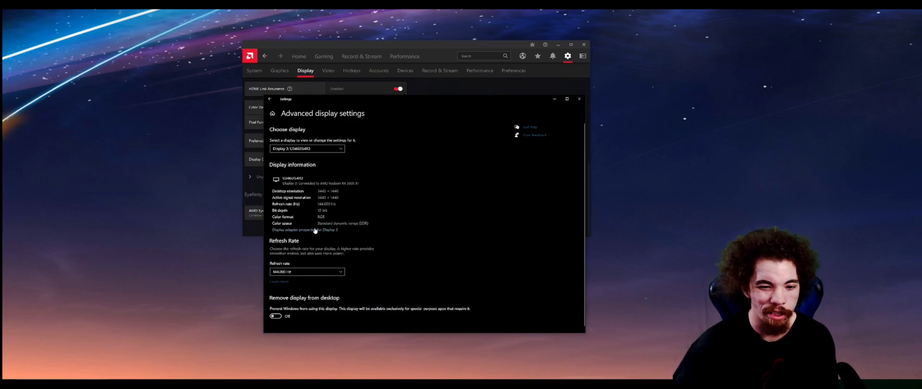
Examine the list of all valid modes in Display 3's adapter properties and its refresh rate options, and close the properties
left_click(286, 231)
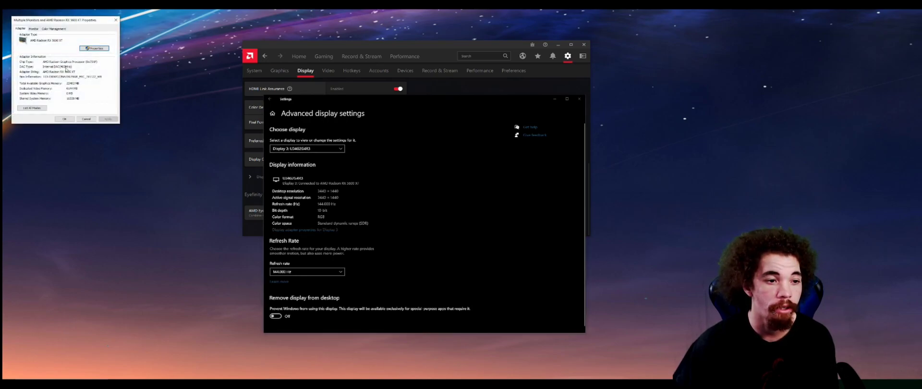
left_click(31, 108)
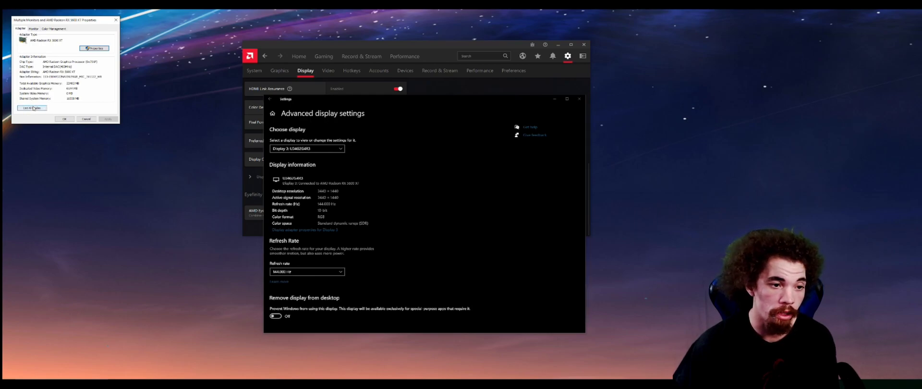
scroll(81, 68, "down", 1)
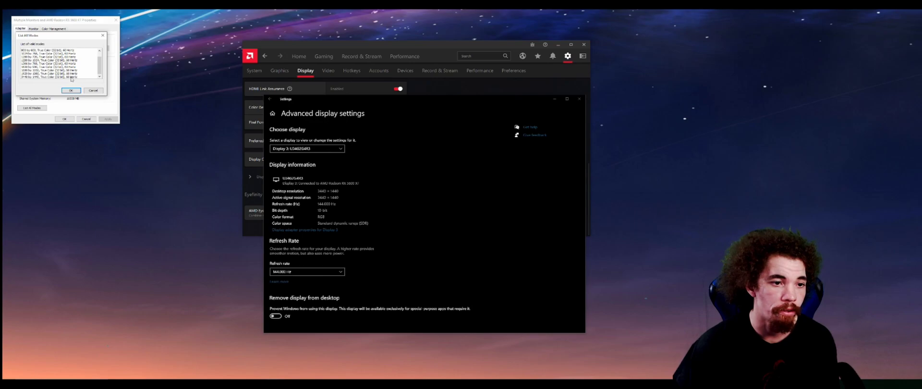
left_click(63, 77)
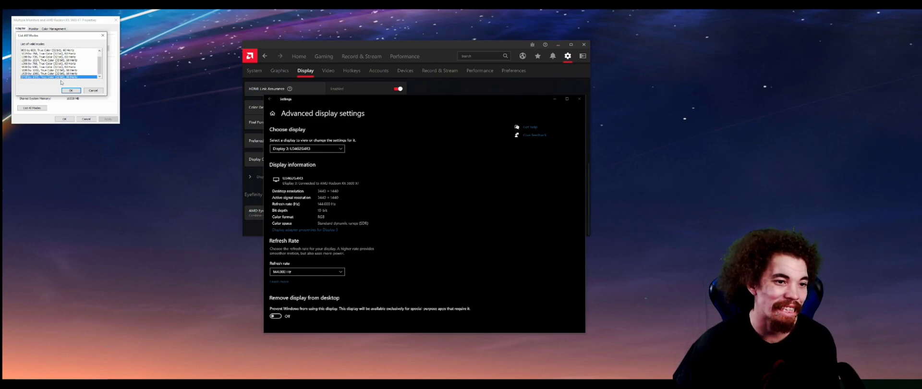
left_click(93, 90)
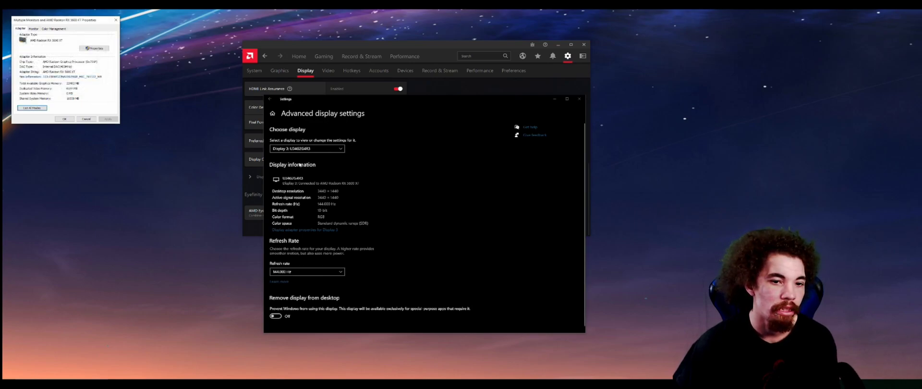
left_click(308, 273)
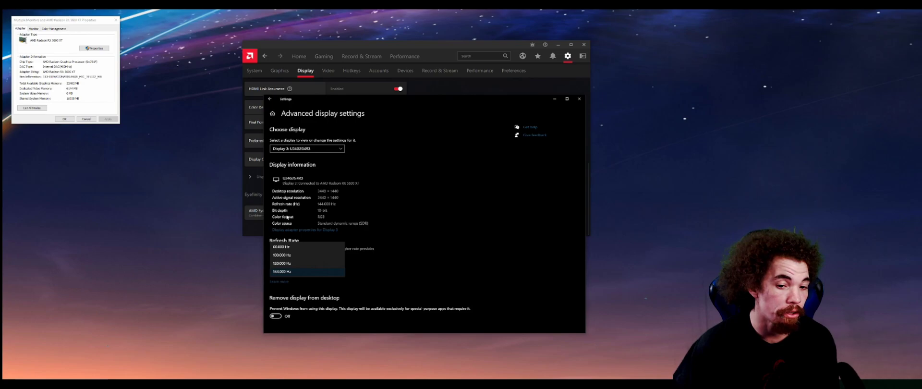
left_click(116, 20)
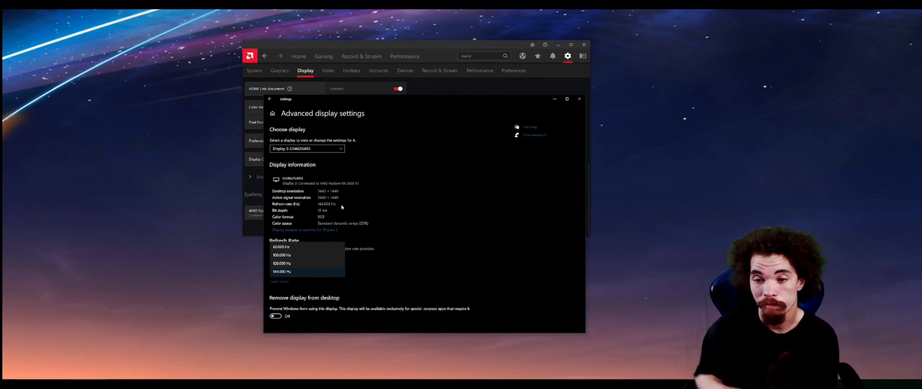
Switch to NVIDIA Control Panel and examine the displays listed under Set Up Multiple Displays
right_click(133, 165)
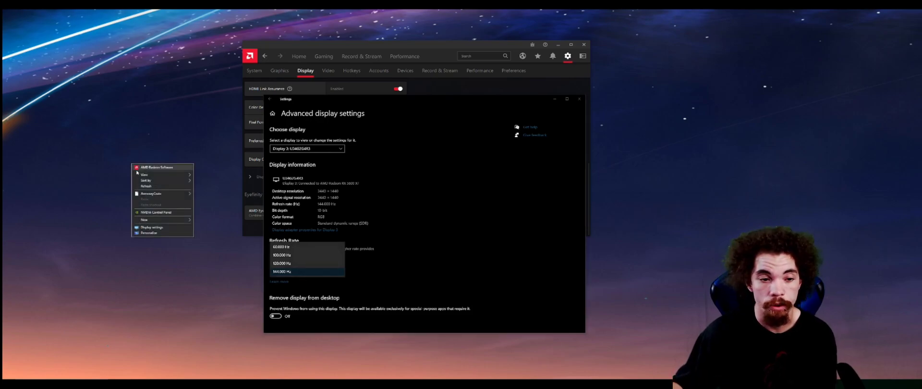
left_click(161, 212)
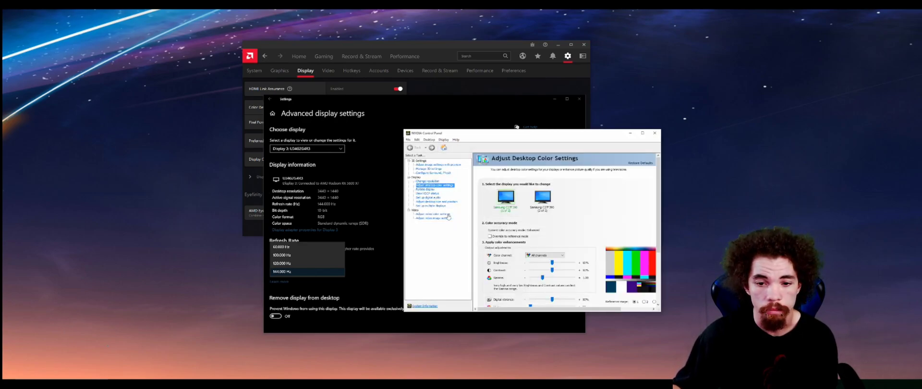
left_click(427, 206)
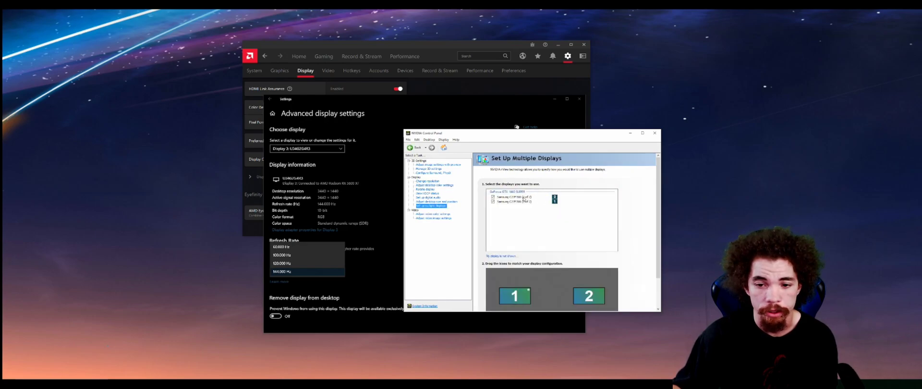
scroll(500, 204, "down", 1)
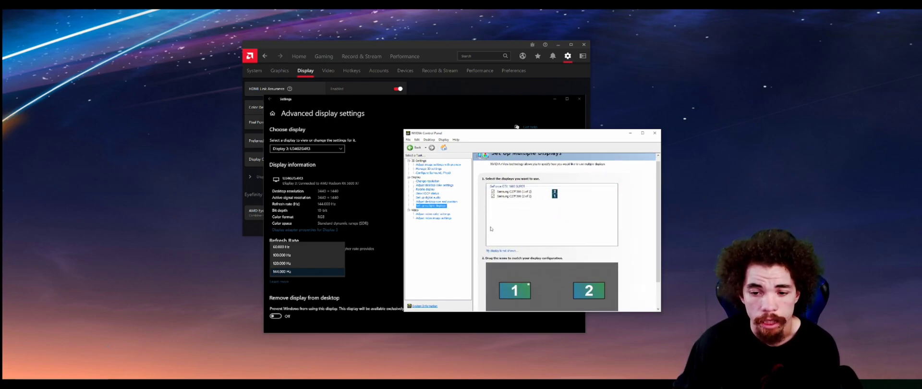
left_click(493, 197)
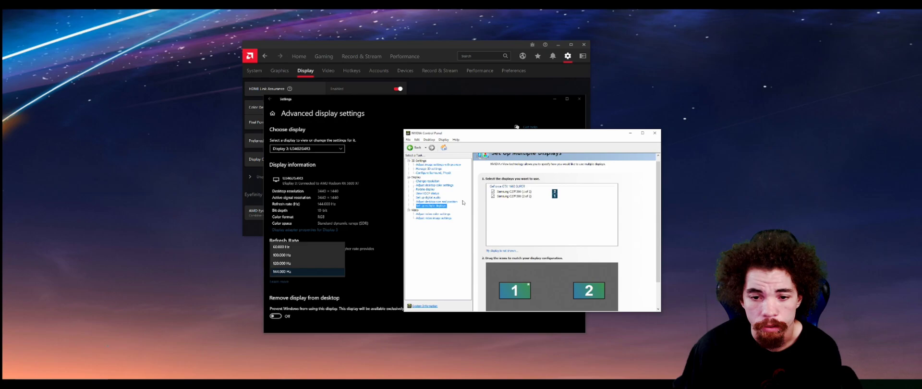
Examine the refresh rates and resolutions offered under Change Resolution, and close NVIDIA Control Panel
left_click(433, 182)
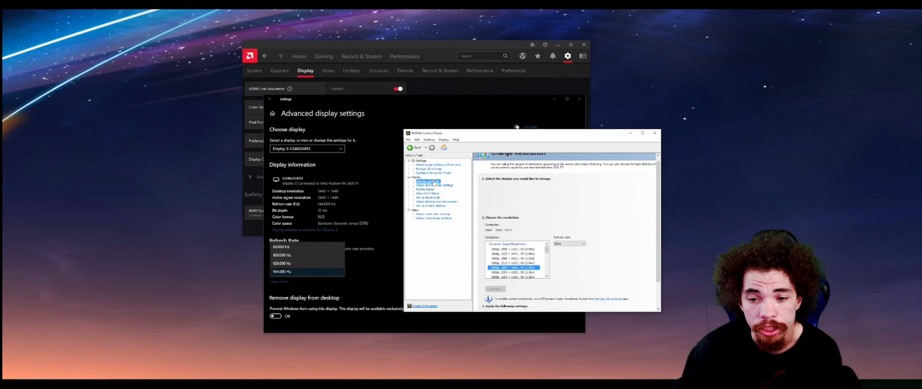
left_click(569, 250)
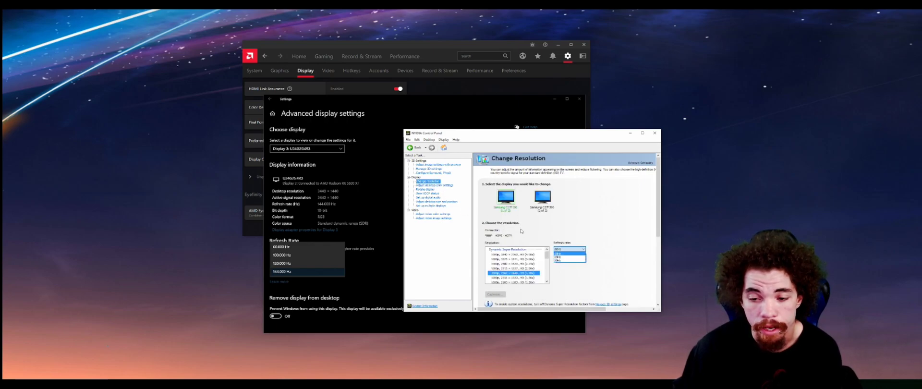
left_click(572, 235)
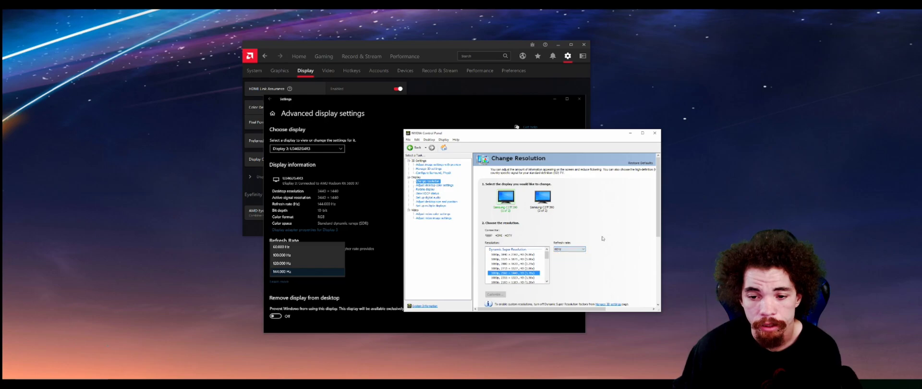
scroll(513, 269, "down", 10)
scroll(511, 276, "down", 3)
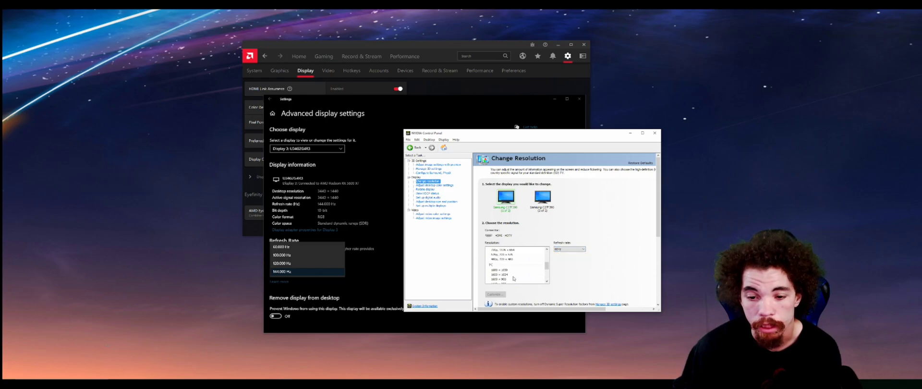
scroll(505, 275, "up", 12)
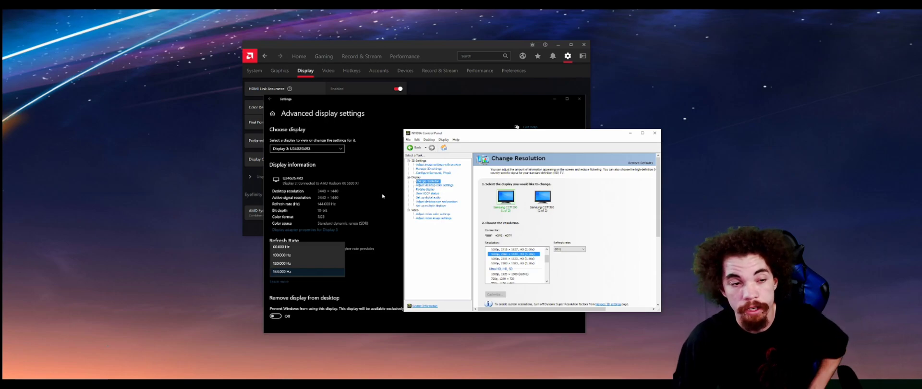
left_click(655, 133)
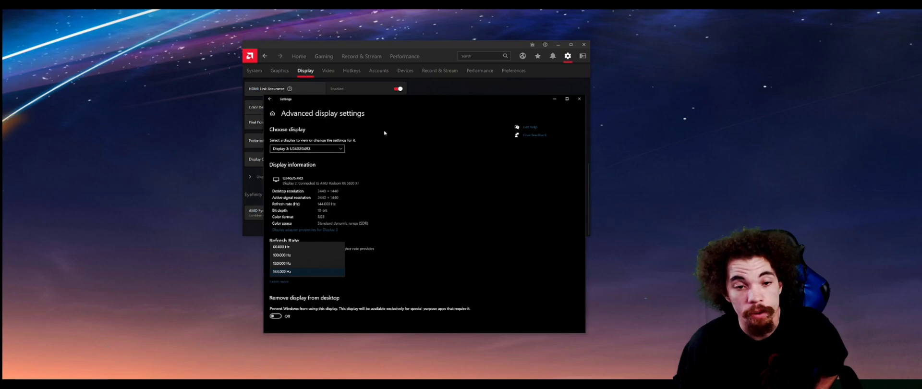